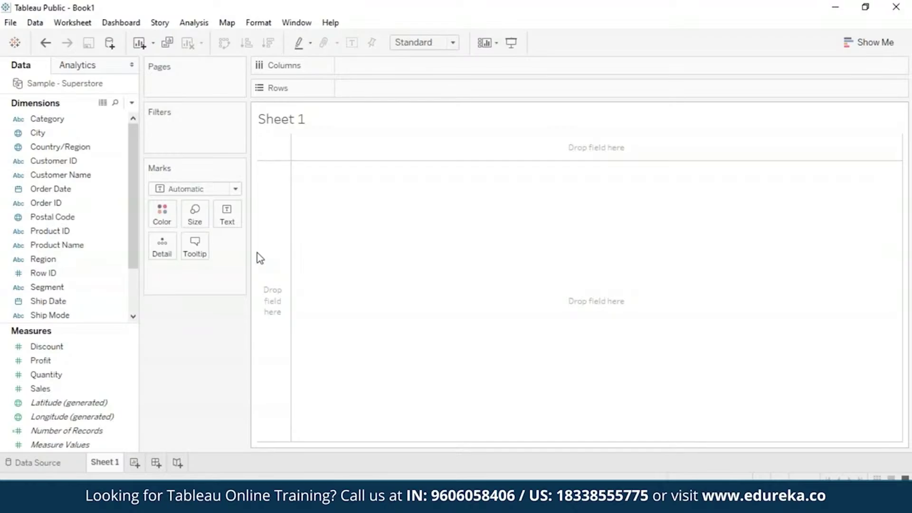
Place total Sales on Columns as a single horizontal bar
left_click(72, 376)
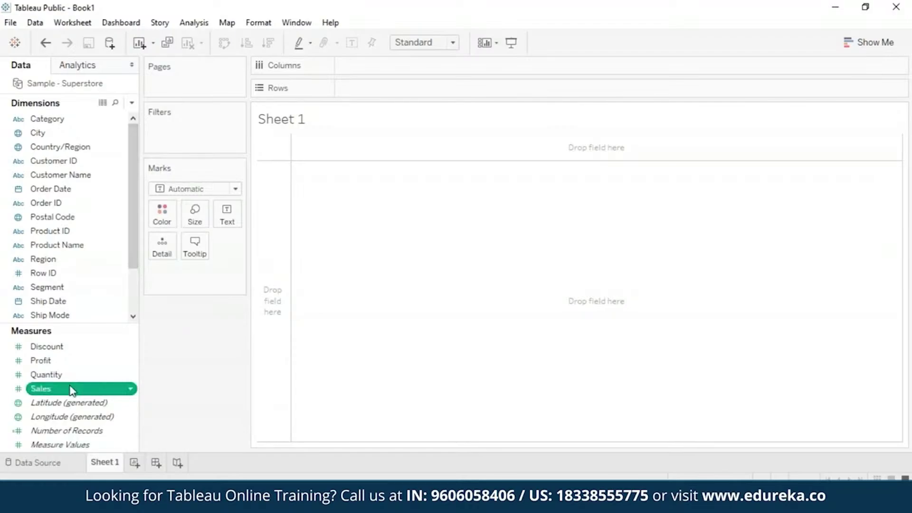
mouse_move(72, 390)
left_mouse_down()
mouse_move(302, 300)
mouse_move(442, 66)
left_mouse_up()
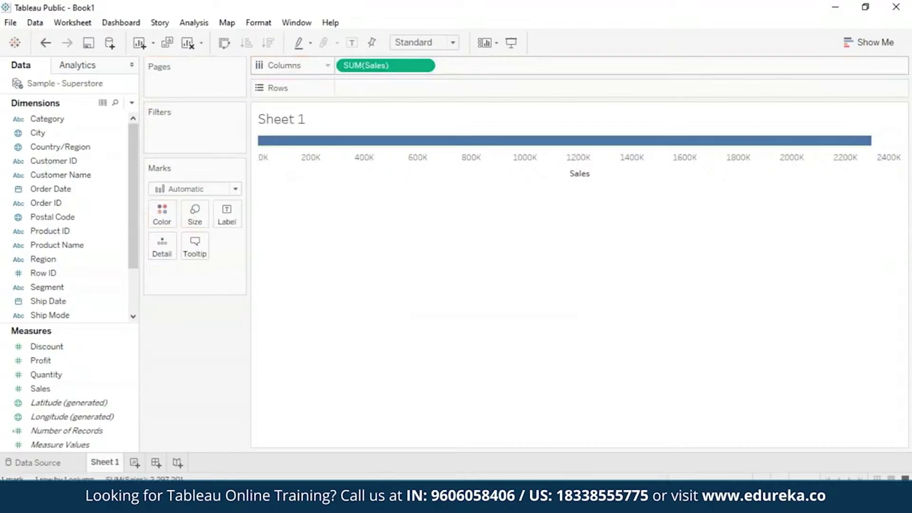
left_click(39, 133)
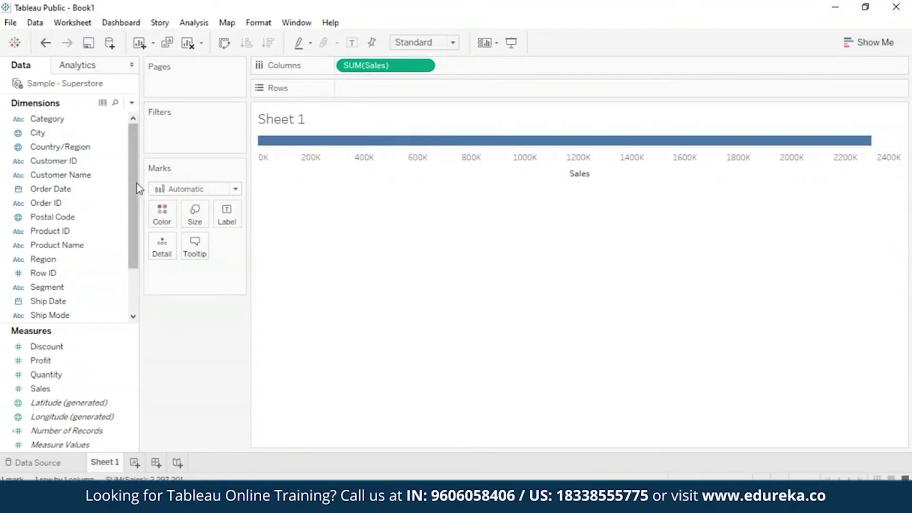
left_click_drag(133, 264, 132, 315)
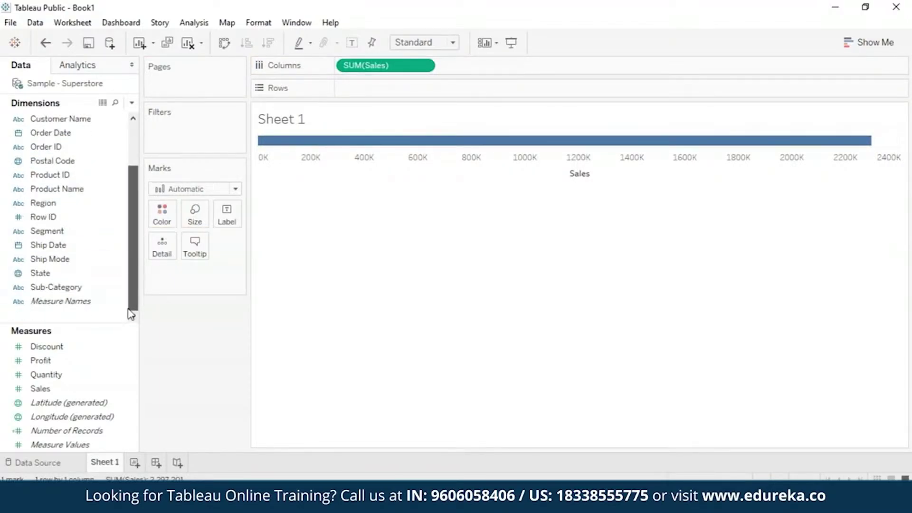
Break the bar into rows by Sub-Category and sort descending by sales, Phones first
left_click(70, 287)
left_click_drag(71, 289, 383, 88)
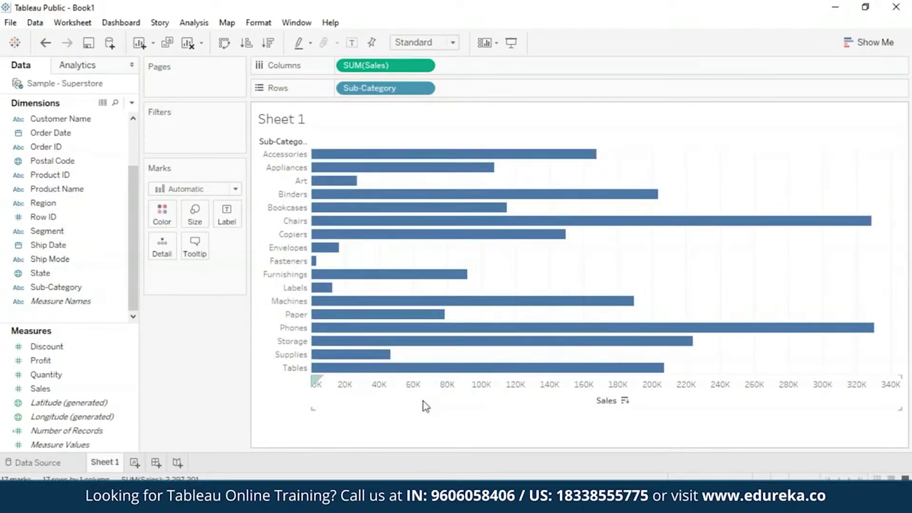
left_click(268, 44)
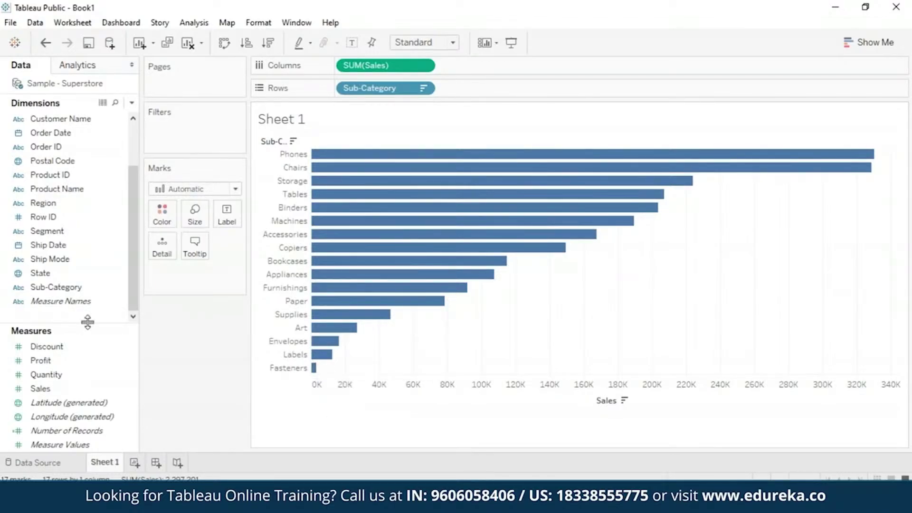
Add a Sub-Category filter keeping the Top 10 by Sum of Sales, Phones through Appliances
left_click(55, 288)
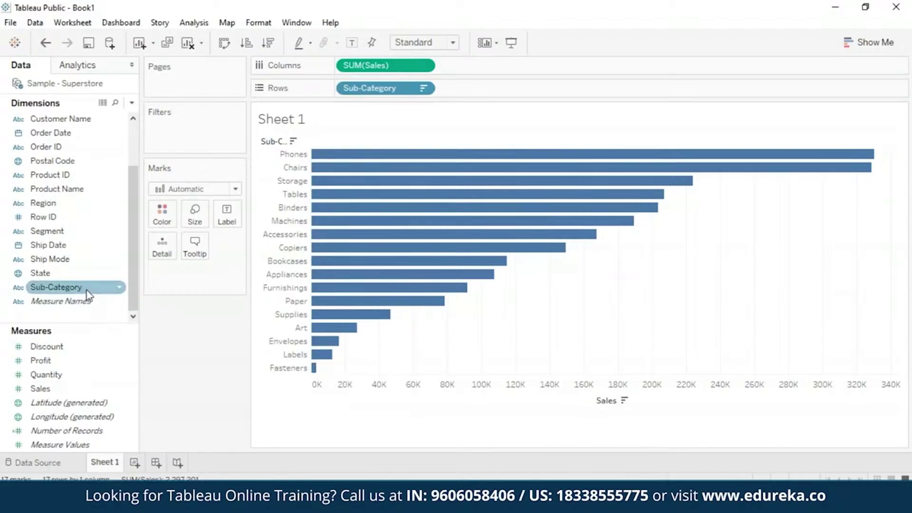
mouse_move(55, 287)
left_mouse_down()
mouse_move(164, 132)
mouse_move(207, 133)
left_mouse_up()
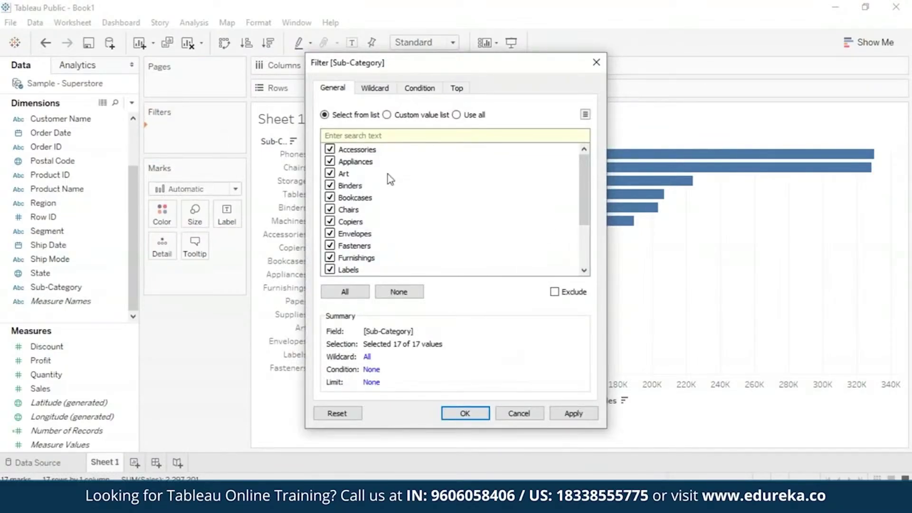
left_click(456, 88)
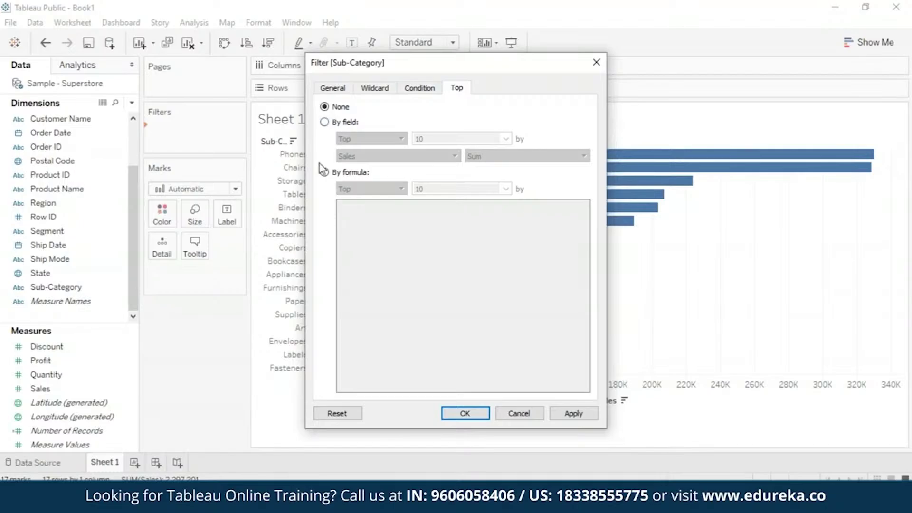
left_click(325, 123)
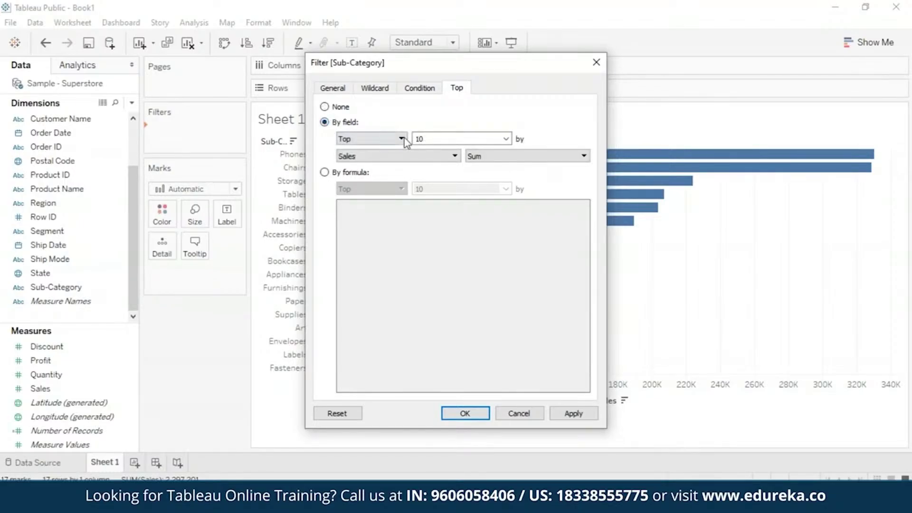
left_click(370, 139)
left_click(582, 416)
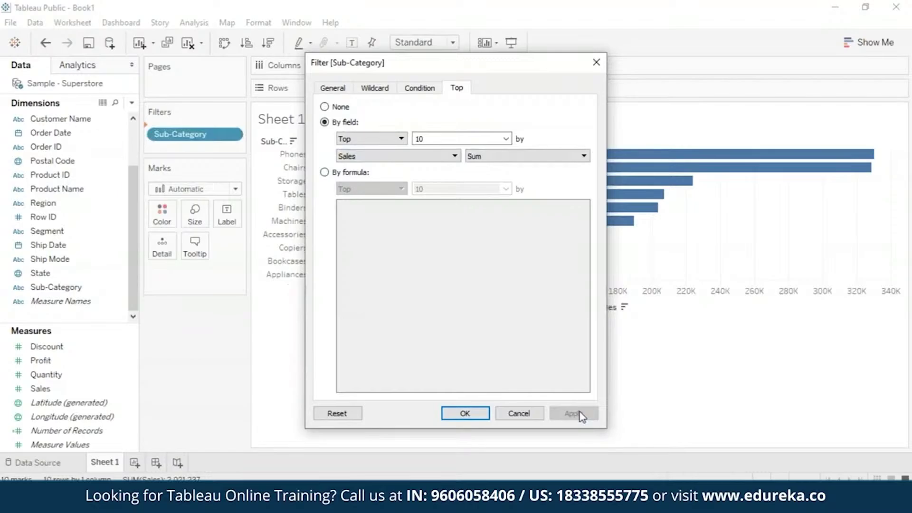
left_click(464, 413)
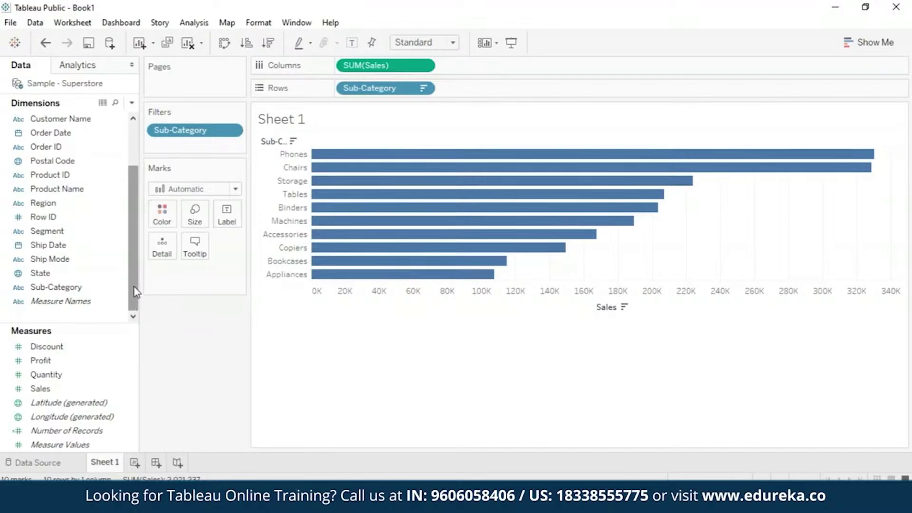
left_click_drag(135, 291, 130, 220)
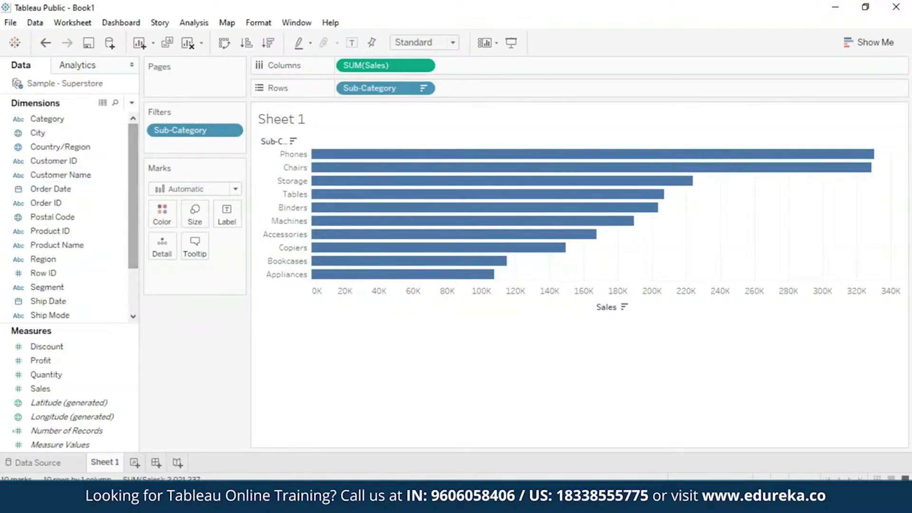
Add a Category filter keeping only Furniture, leaving Chairs, Tables and Bookcases
left_click(80, 120)
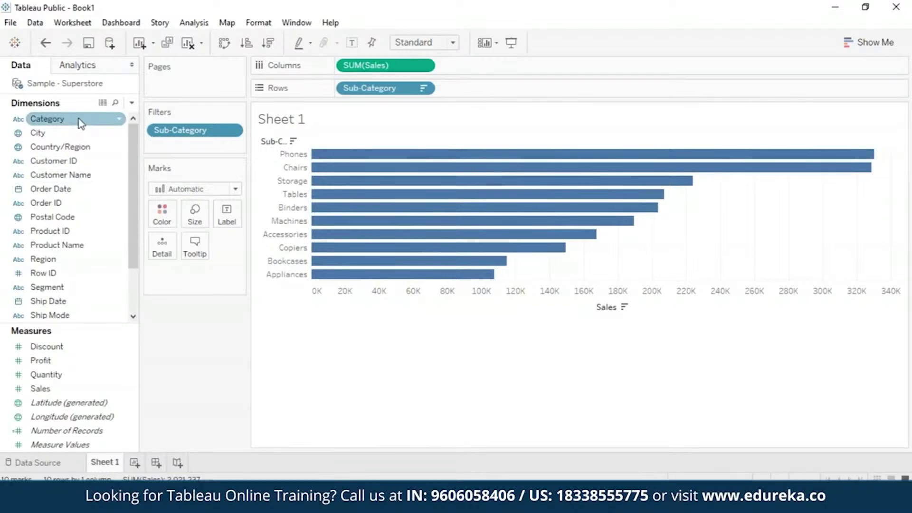
left_click_drag(80, 121, 199, 147)
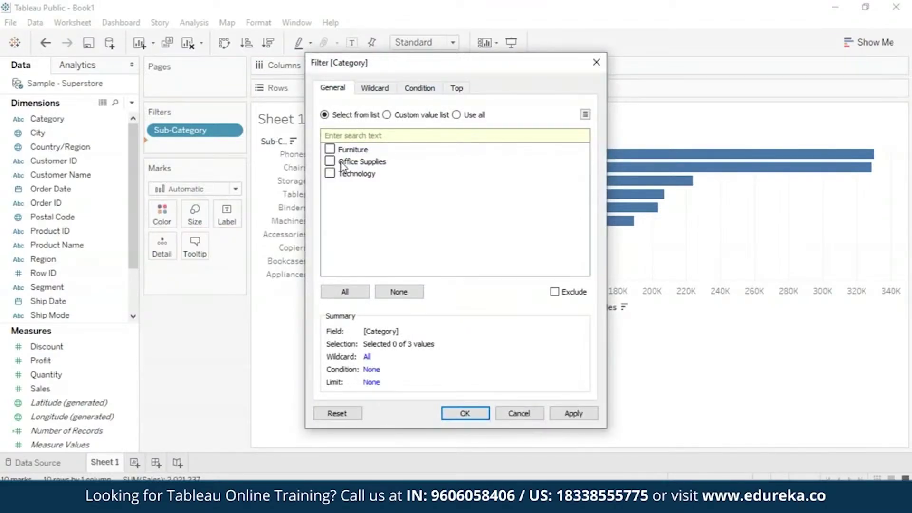
left_click(331, 150)
left_click(464, 413)
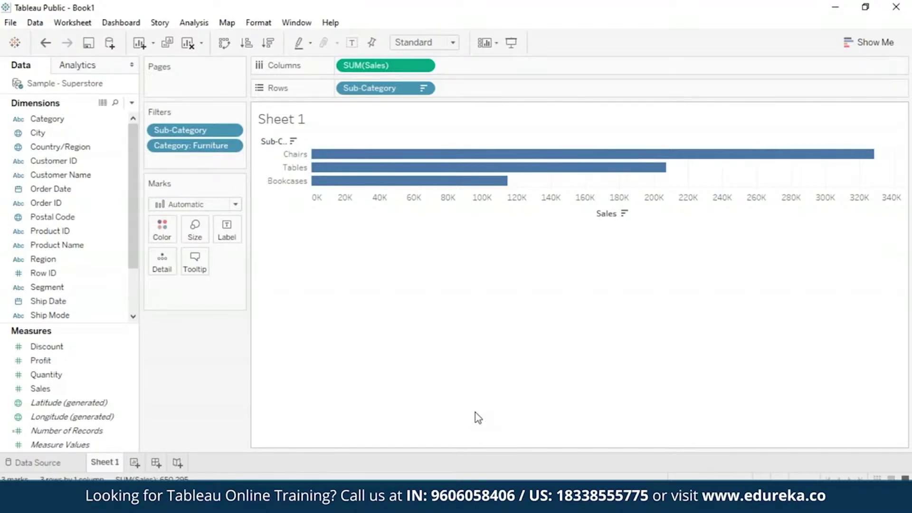
mouse_move(192, 146)
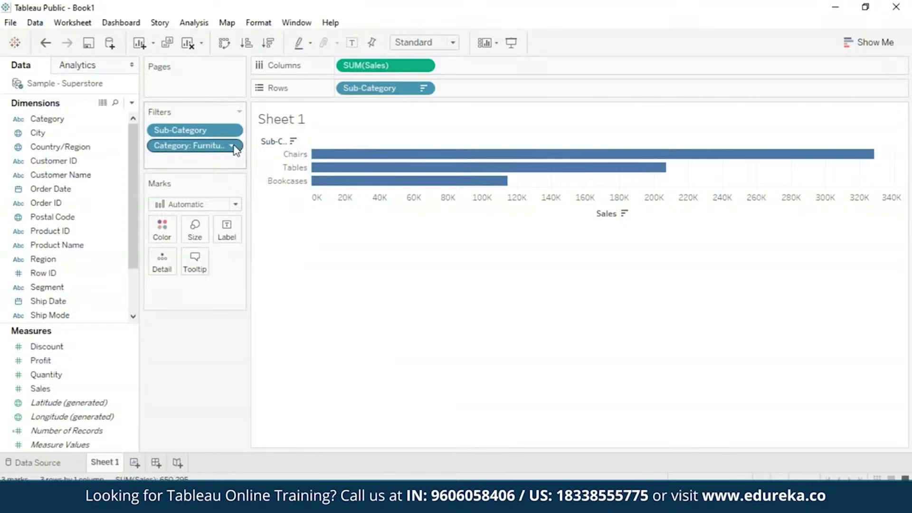
Add the Category: Furniture filter to context so Furnishings joins the chart
left_click(232, 149)
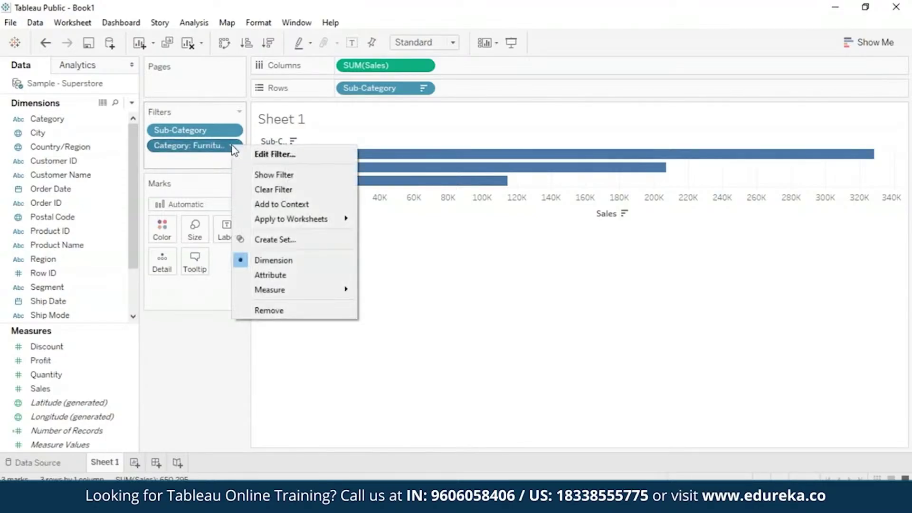
left_click(277, 208)
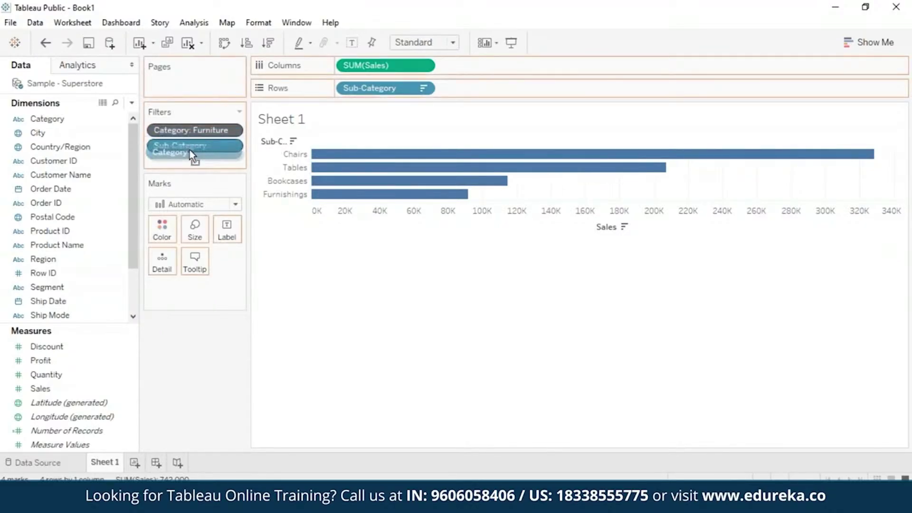
left_click_drag(171, 146, 191, 86)
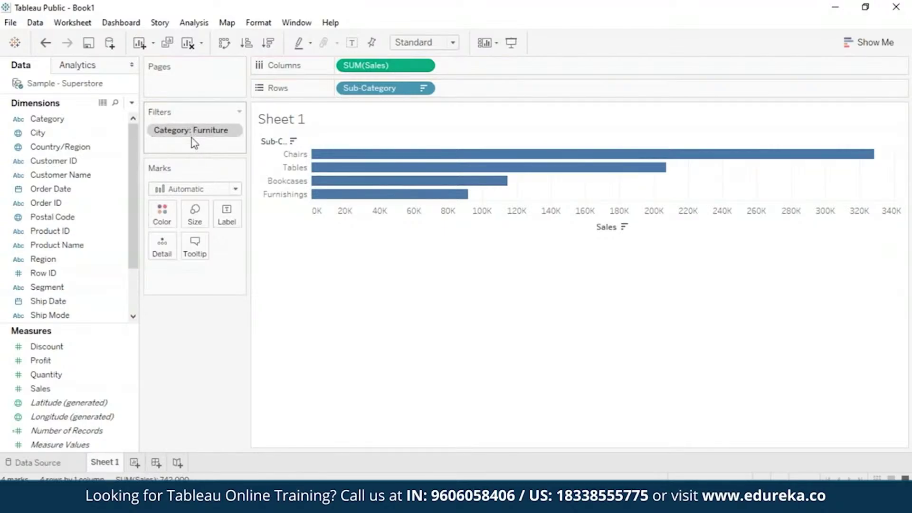
mouse_move(194, 130)
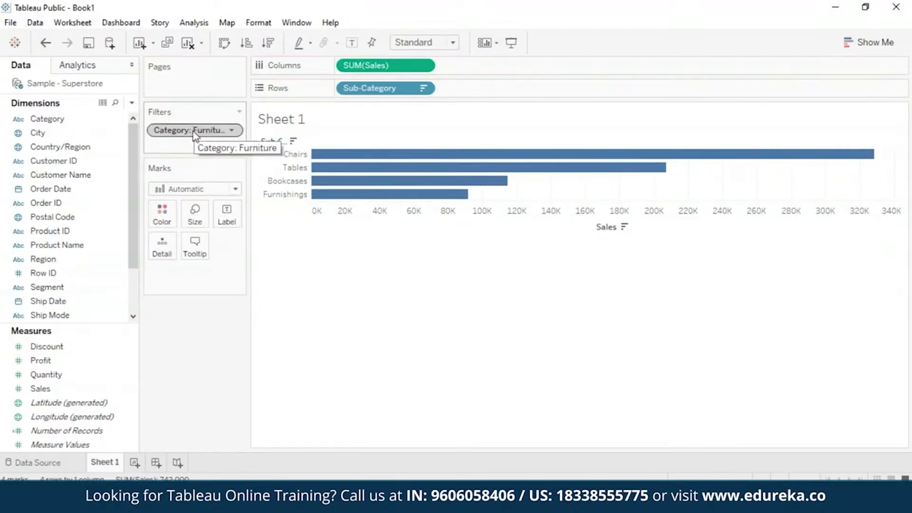
key("ctrl+z")
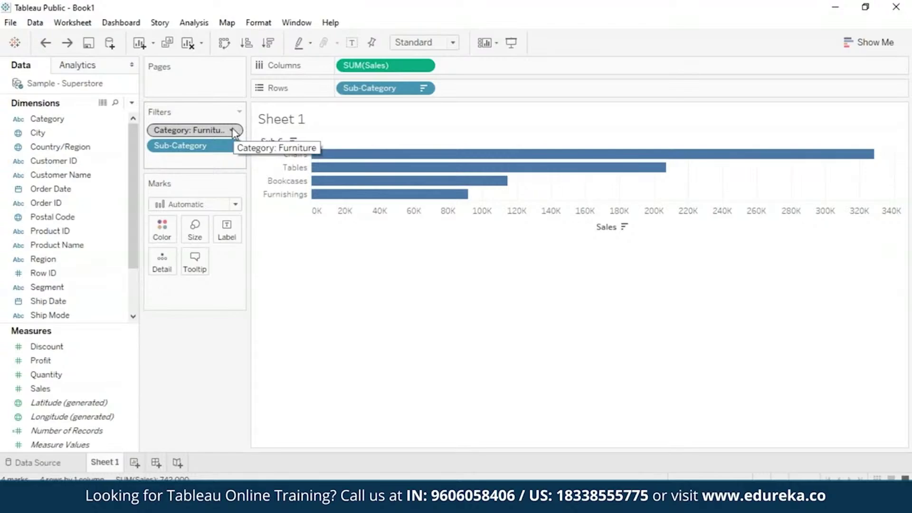
Edit the context Category filter from Furniture to Office Supplies, showing Storage through Fasteners
left_click(233, 131)
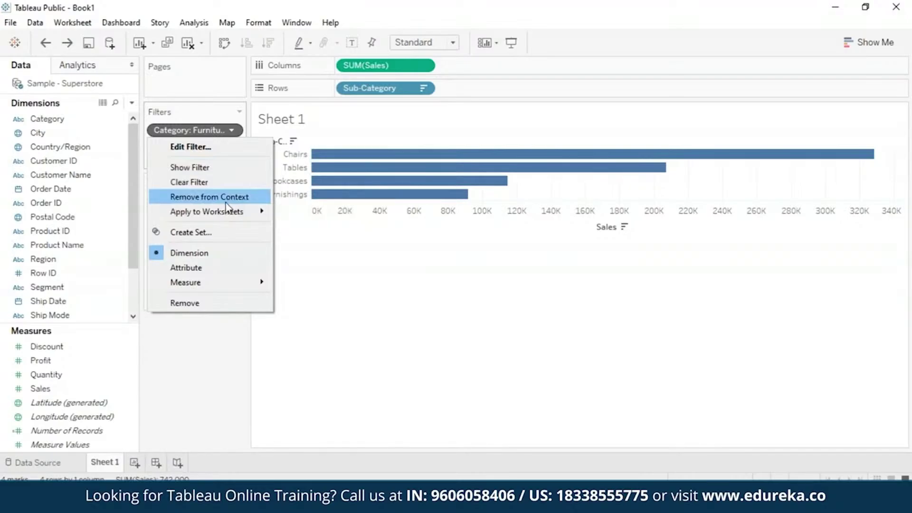
left_click(191, 147)
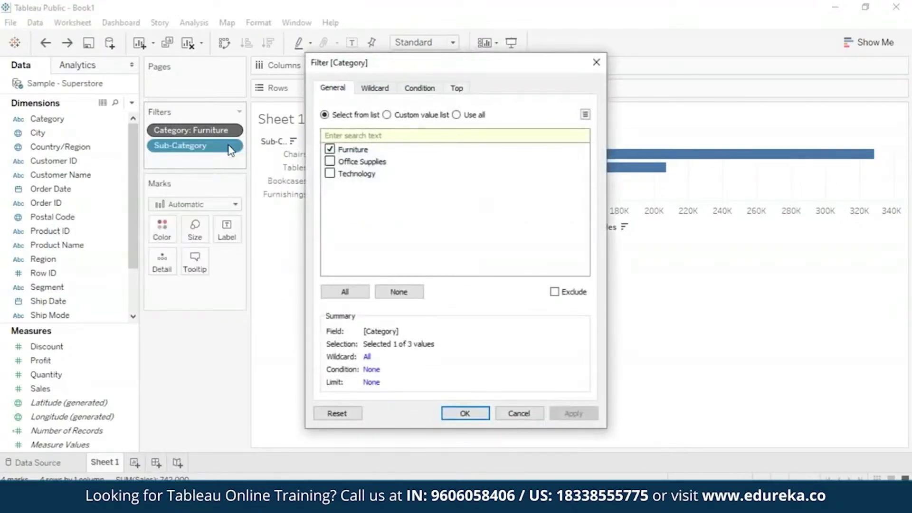
left_click(330, 149)
left_click(330, 162)
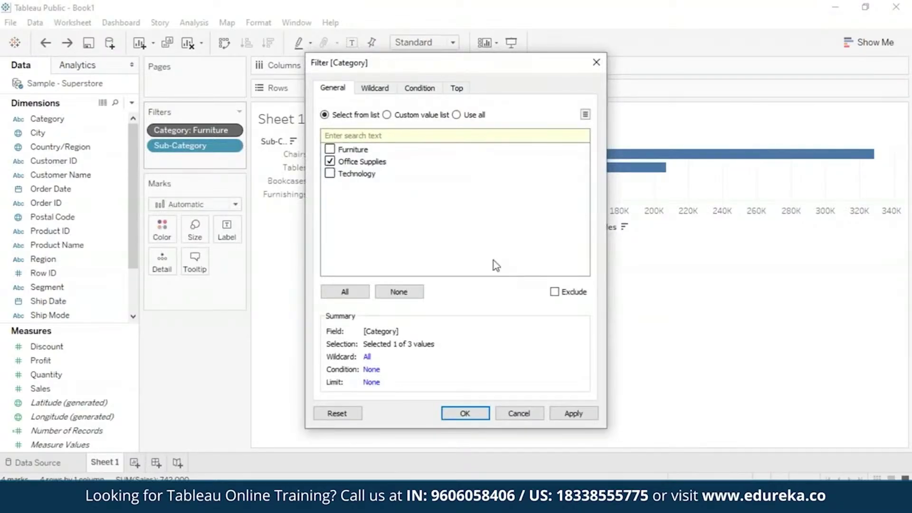
left_click(574, 413)
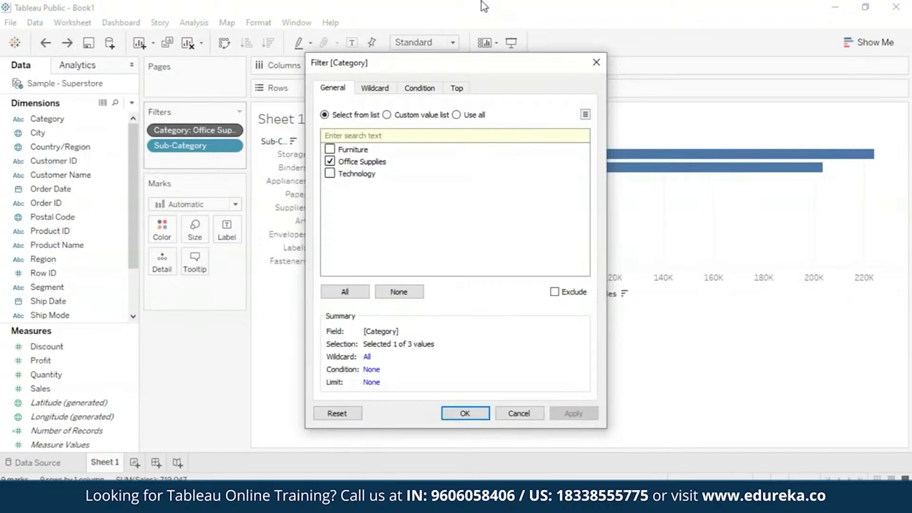
left_click_drag(502, 66, 755, 60)
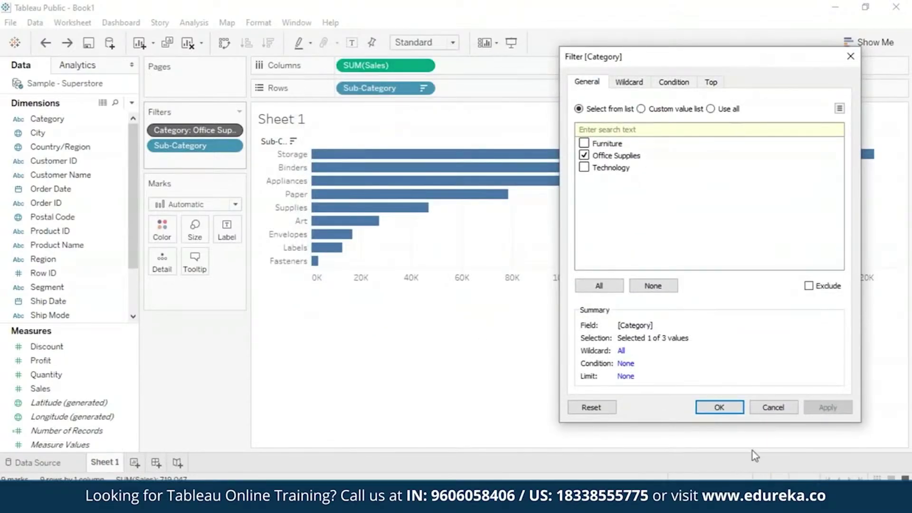
left_click(720, 406)
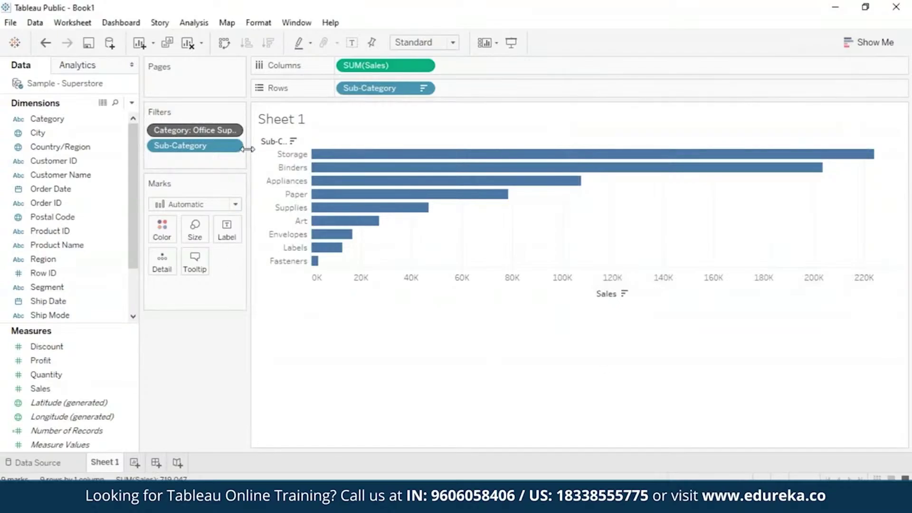
Remove the Office Supplies Category filter from context, leaving Storage, Binders and Appliances
left_click(232, 130)
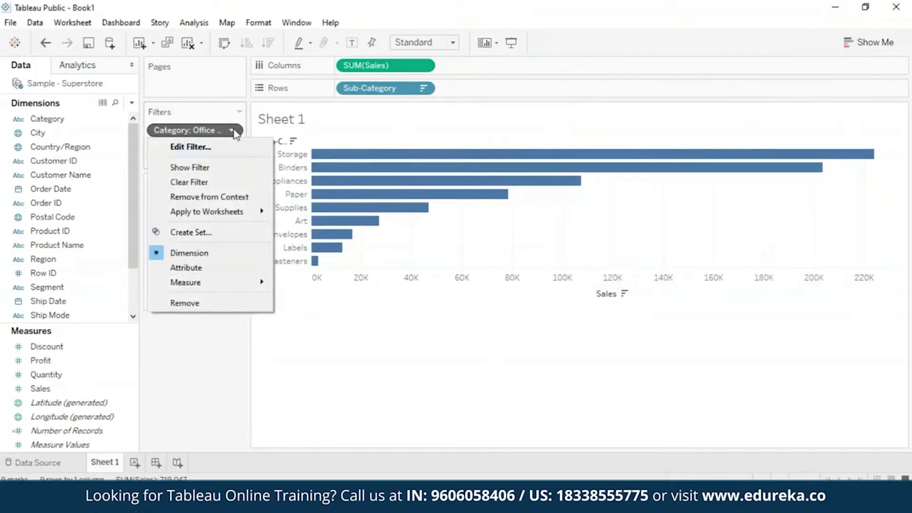
left_click(231, 197)
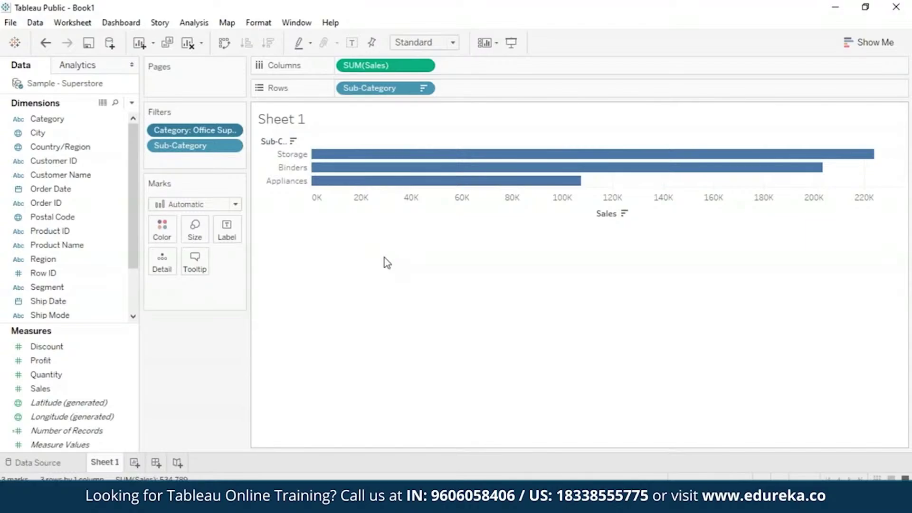
mouse_move(193, 129)
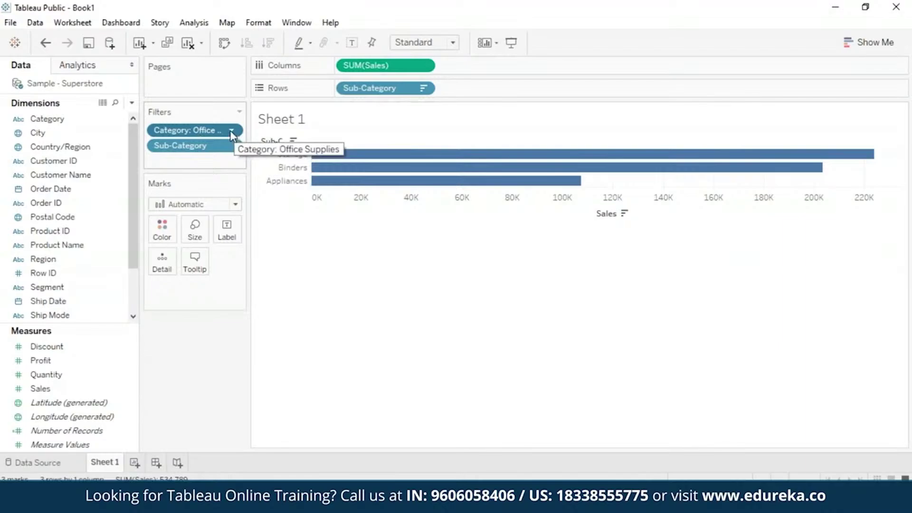
left_click(230, 130)
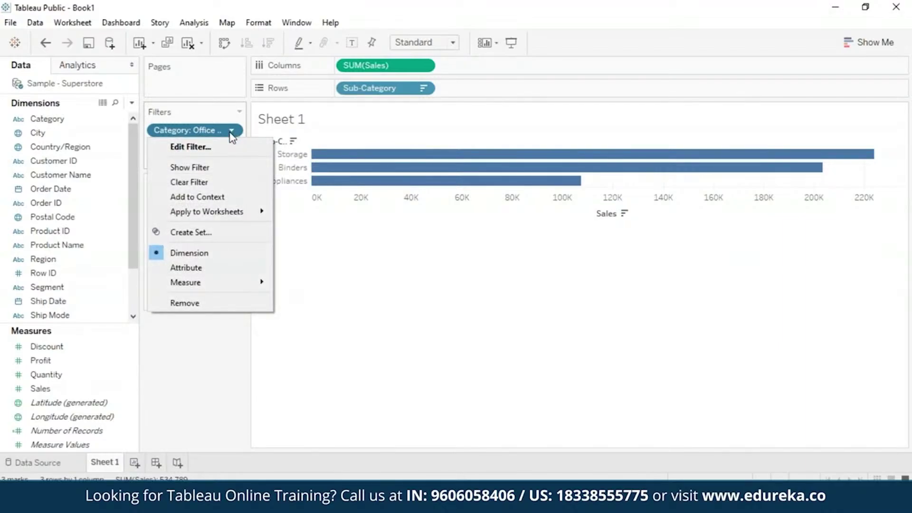
Clear the Category filter so all ten top sub-categories, Phones through Appliances, return
left_click(217, 183)
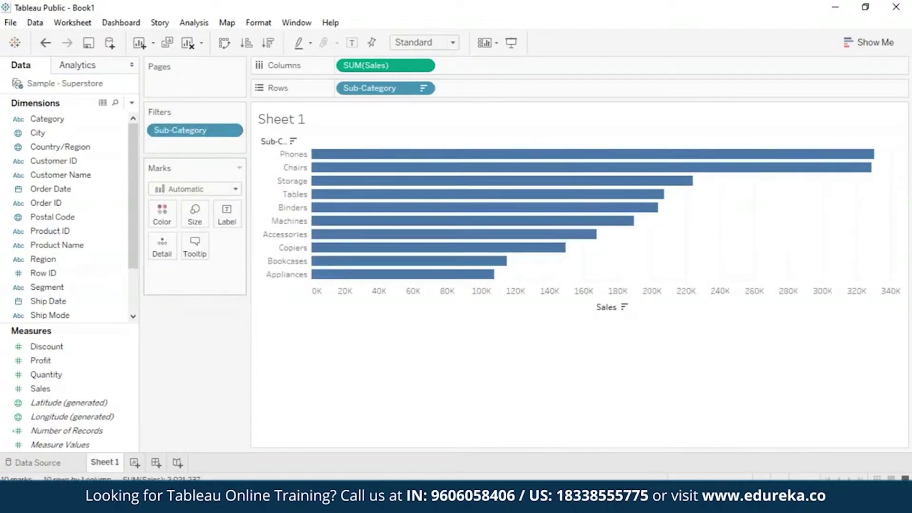